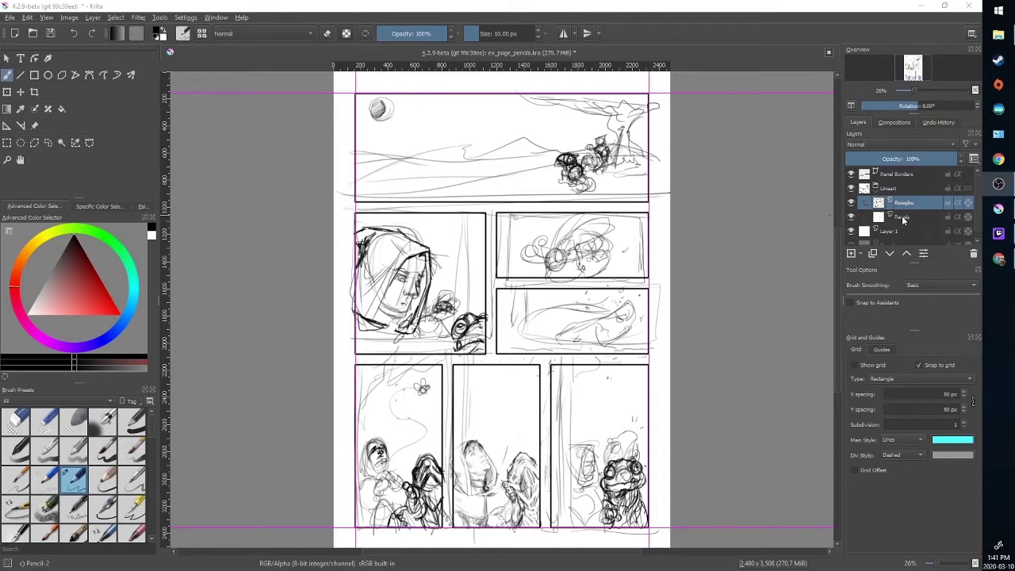
- Check the Panels layer, toggle Panel Borders visibility off and on, and reselect Roughs
{"action": "left_click", "coordinate": [902, 216]}
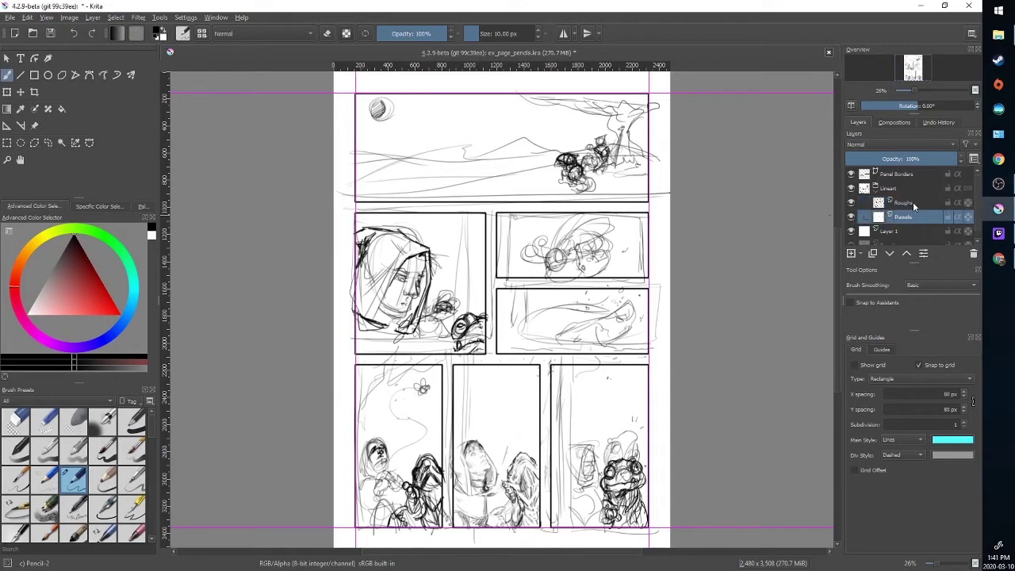
{"action": "left_click", "coordinate": [912, 204]}
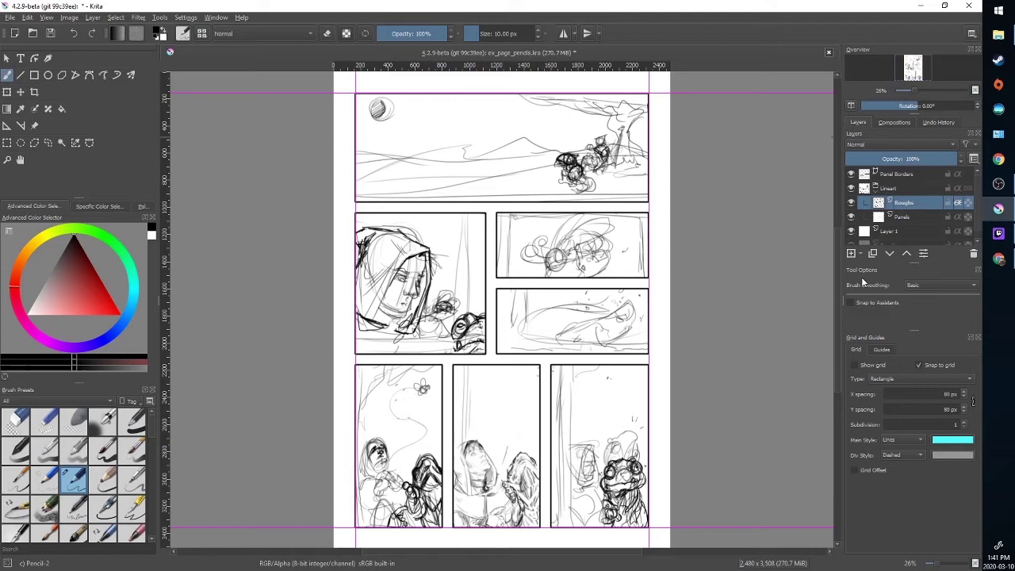
{"action": "left_click", "coordinate": [852, 174]}
{"action": "left_click", "coordinate": [851, 174]}
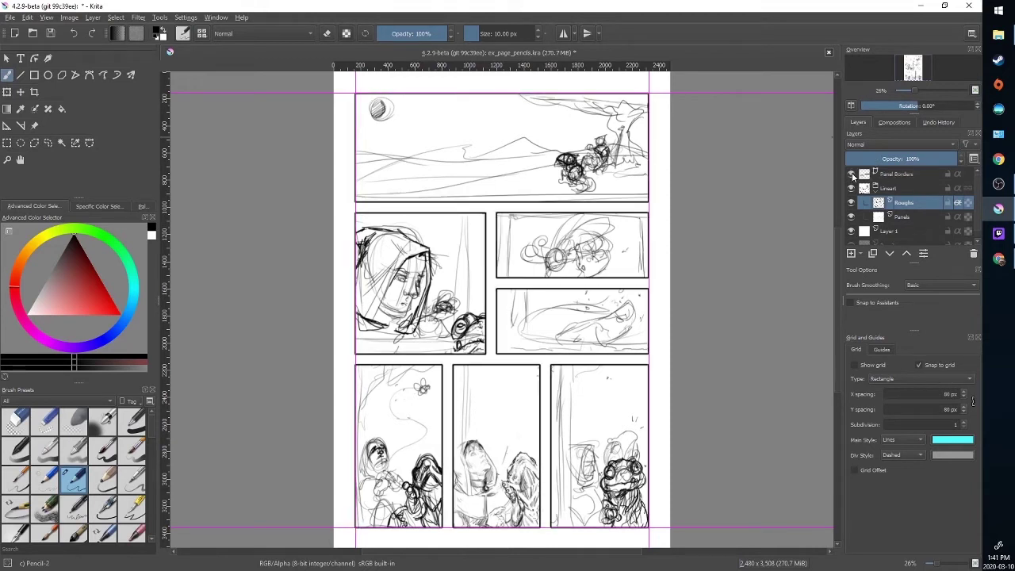
{"action": "left_click", "coordinate": [851, 175]}
{"action": "left_click", "coordinate": [851, 175]}
- Add a new layer above Roughs and name it 'Pencils'
{"action": "left_click", "coordinate": [852, 254]}
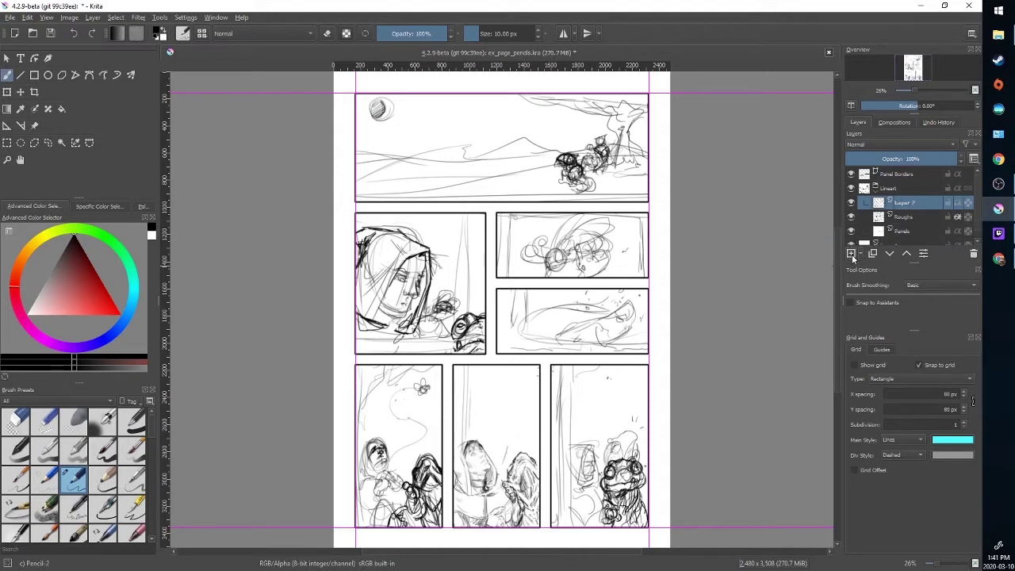
{"action": "double_click", "coordinate": [909, 205]}
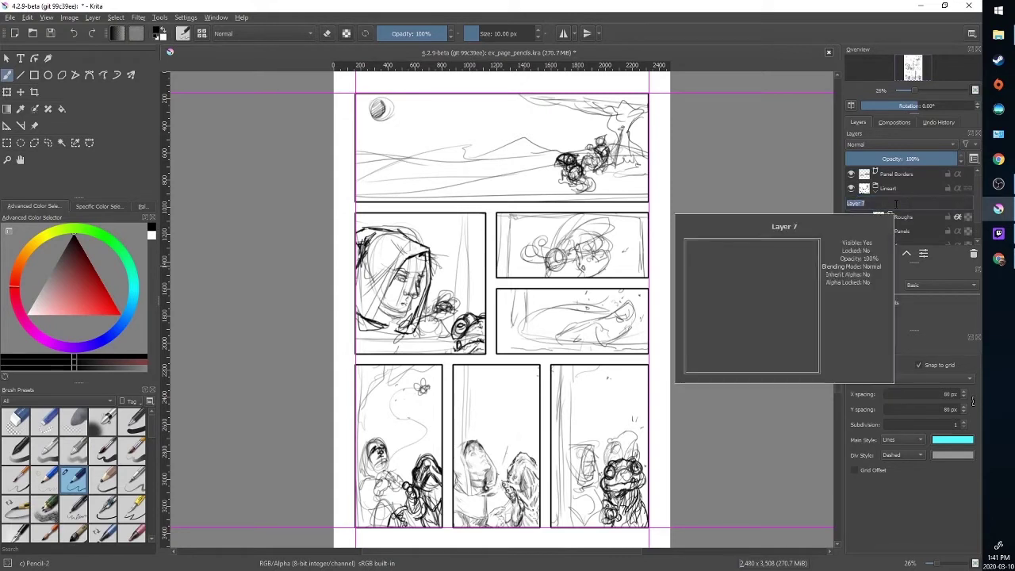
{"action": "type", "text": "Pe"}
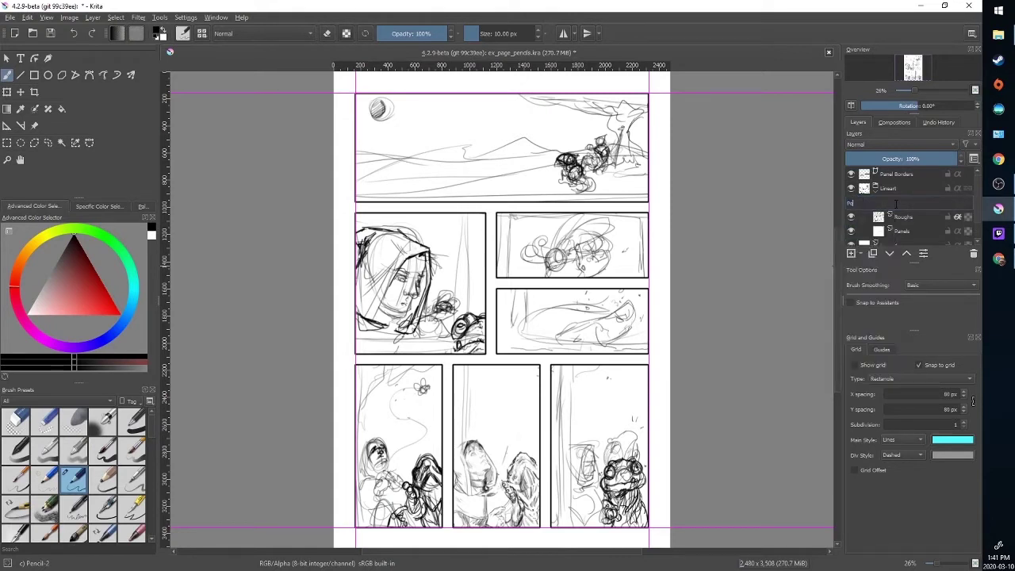
{"action": "type", "text": "ncils"}
{"action": "key", "text": "Return"}
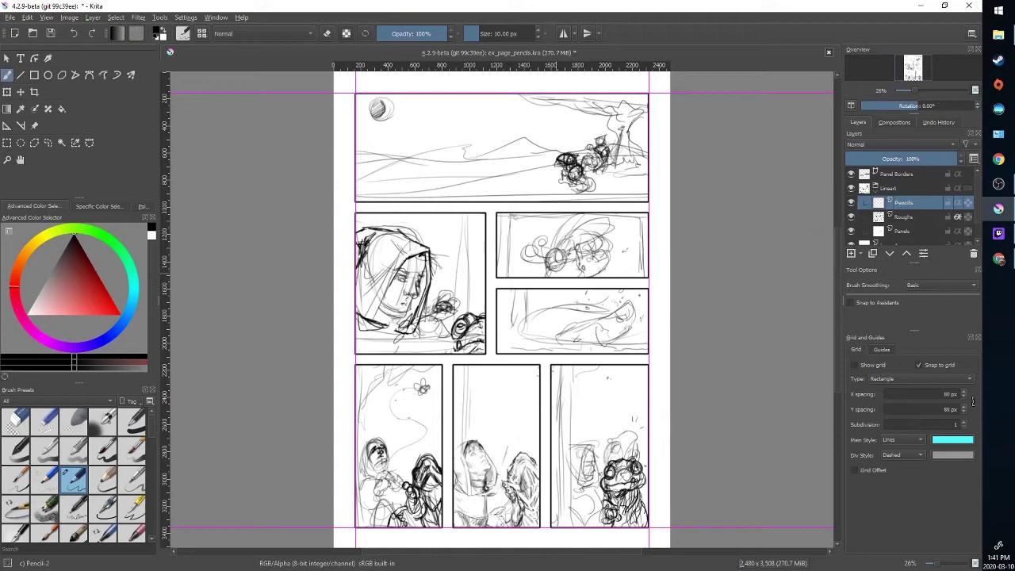
- Lower the Roughs layer opacity to about 32%, then make Pencils the active layer
{"action": "left_click", "coordinate": [911, 217]}
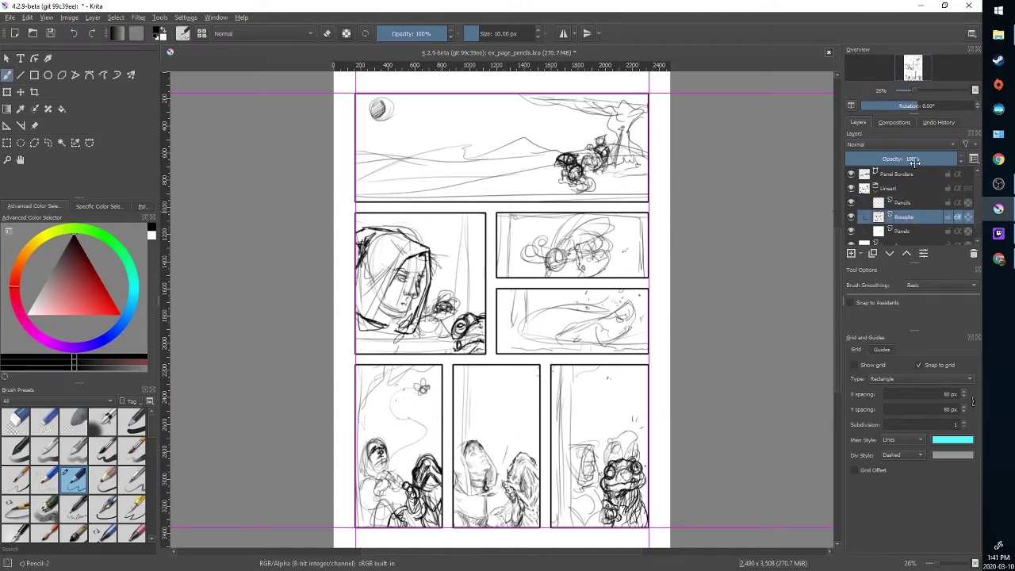
{"action": "left_click_drag", "start_coordinate": [952, 159], "coordinate": [883, 161]}
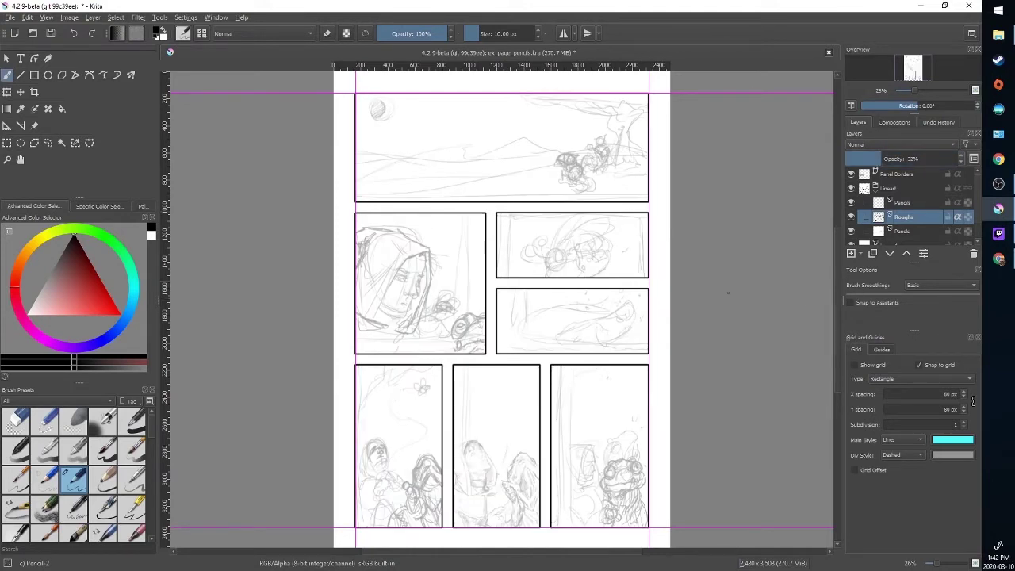
{"action": "left_click", "coordinate": [910, 203]}
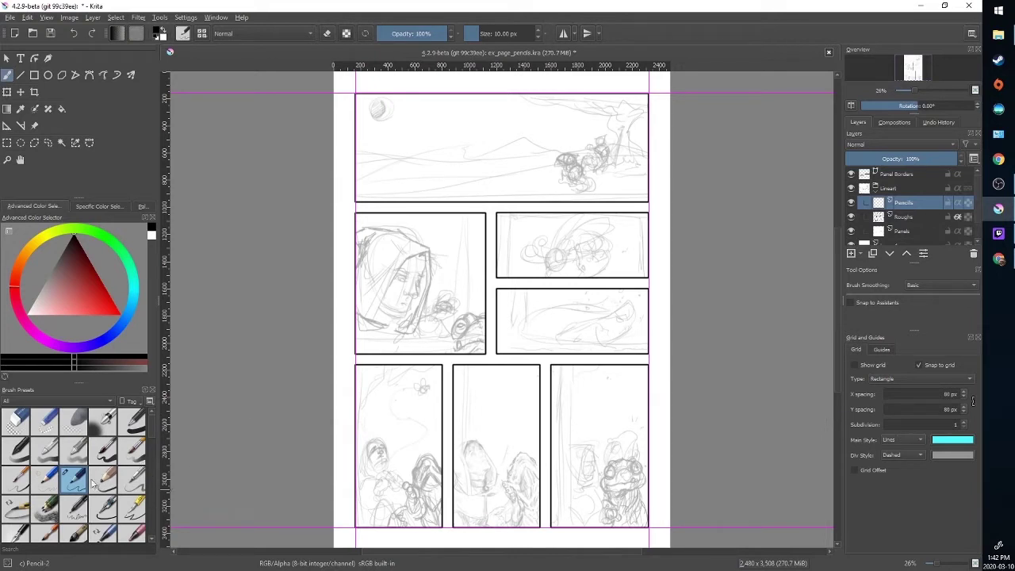
{"action": "left_click", "coordinate": [45, 480]}
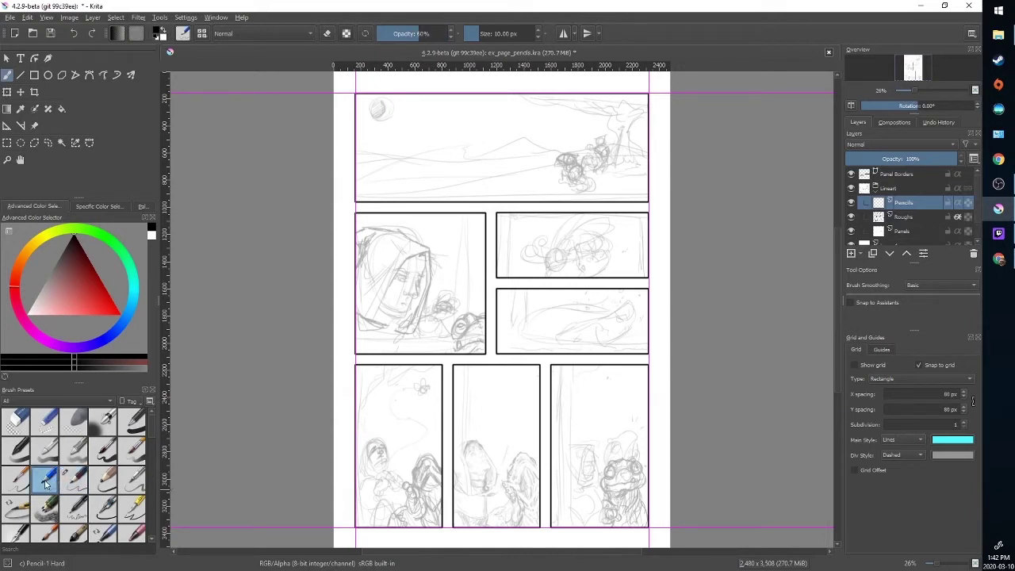
{"action": "left_click", "coordinate": [103, 479]}
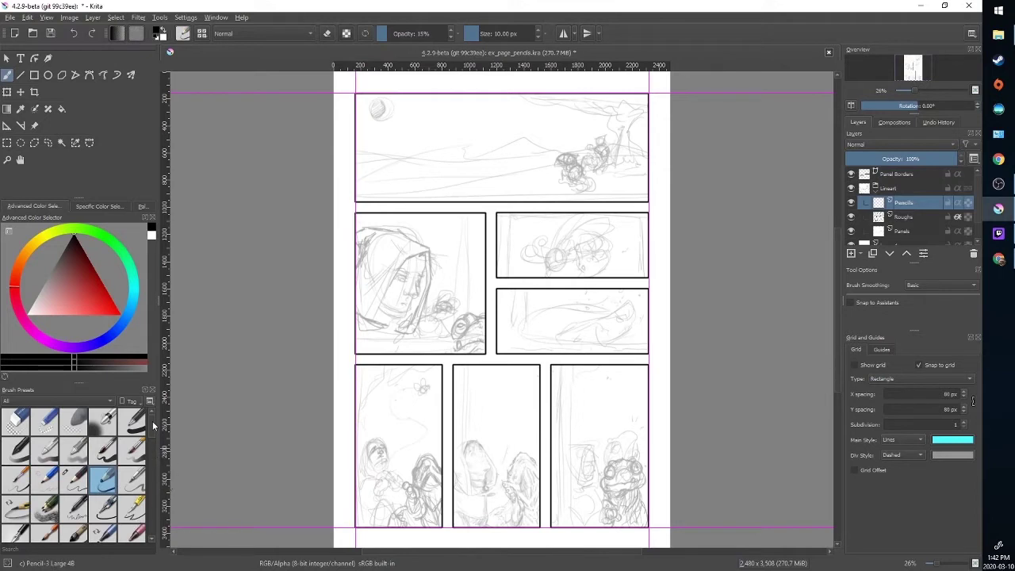
{"action": "scroll", "coordinate": [151, 428], "scroll_direction": "down", "scroll_amount": 5}
{"action": "left_click", "coordinate": [73, 515]}
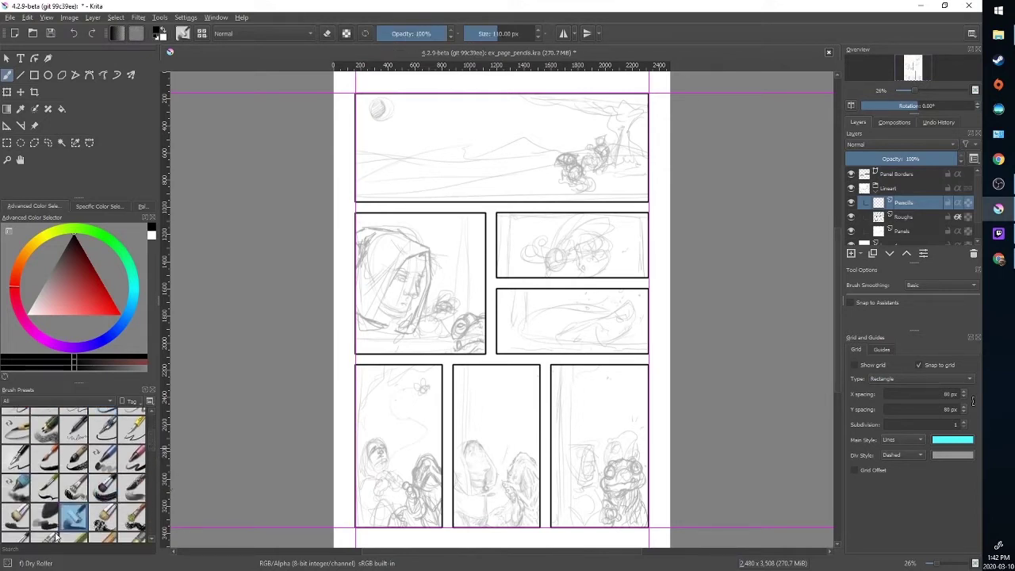
{"action": "scroll", "coordinate": [152, 444], "scroll_direction": "up", "scroll_amount": 5}
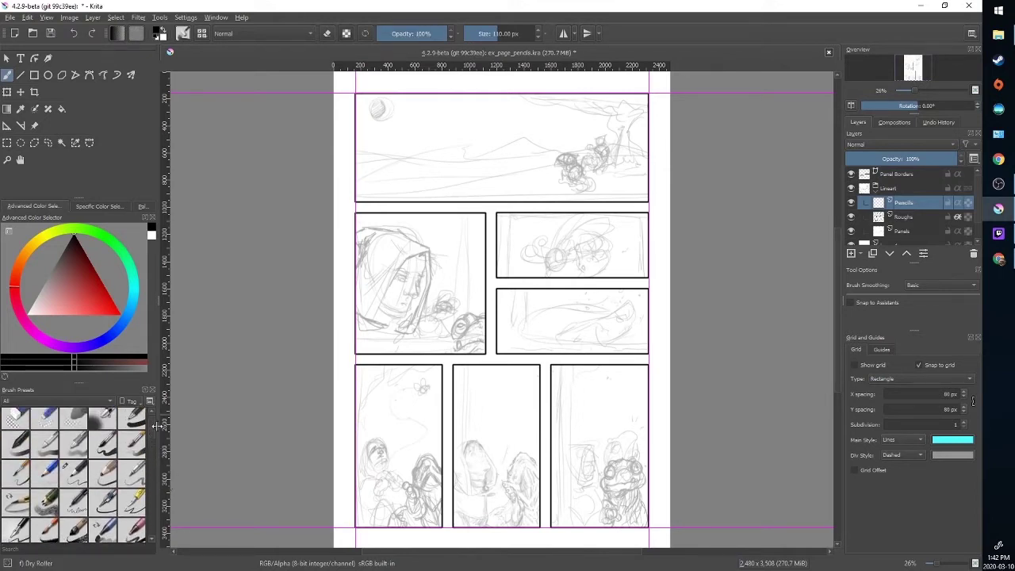
{"action": "scroll", "coordinate": [154, 435], "scroll_direction": "up", "scroll_amount": 1}
{"action": "left_click", "coordinate": [75, 481]}
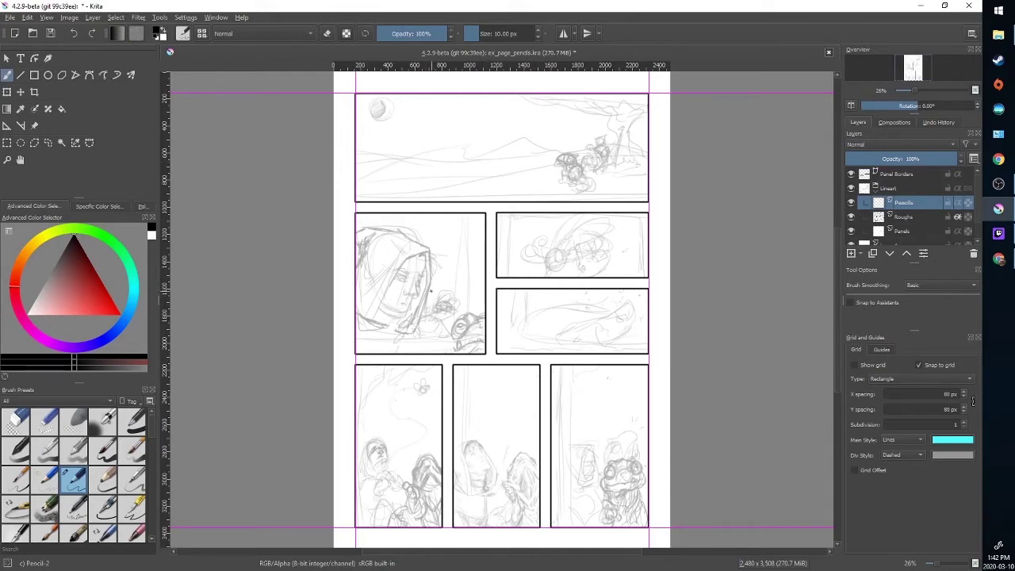
- Frame the hooded figure panel and pencil dark strokes on the hood and the frog's upper eyelid
{"action": "scroll", "coordinate": [431, 292], "scroll_direction": "up", "scroll_amount": 4}
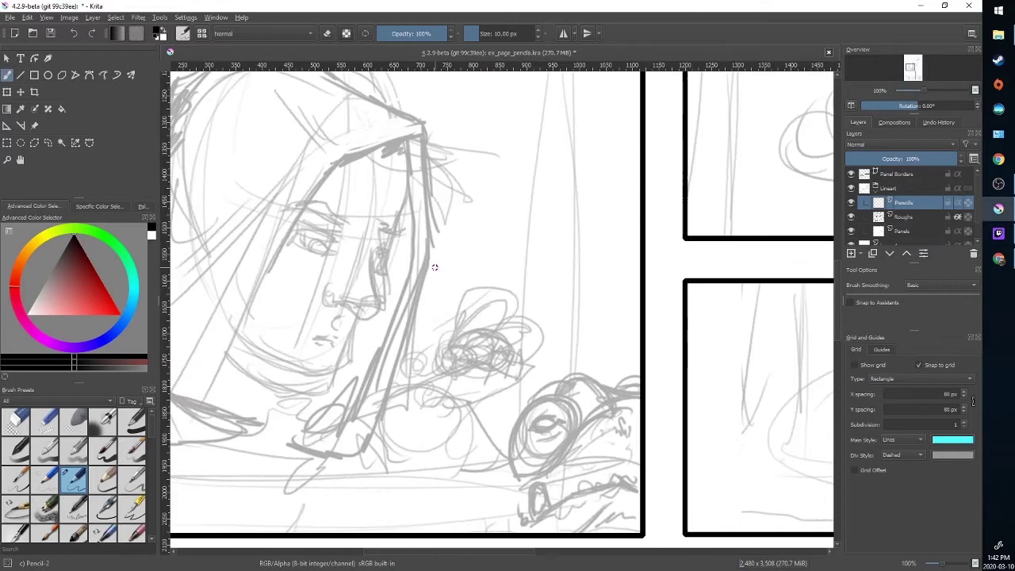
{"action": "scroll", "coordinate": [369, 218], "scroll_direction": "down", "scroll_amount": 1}
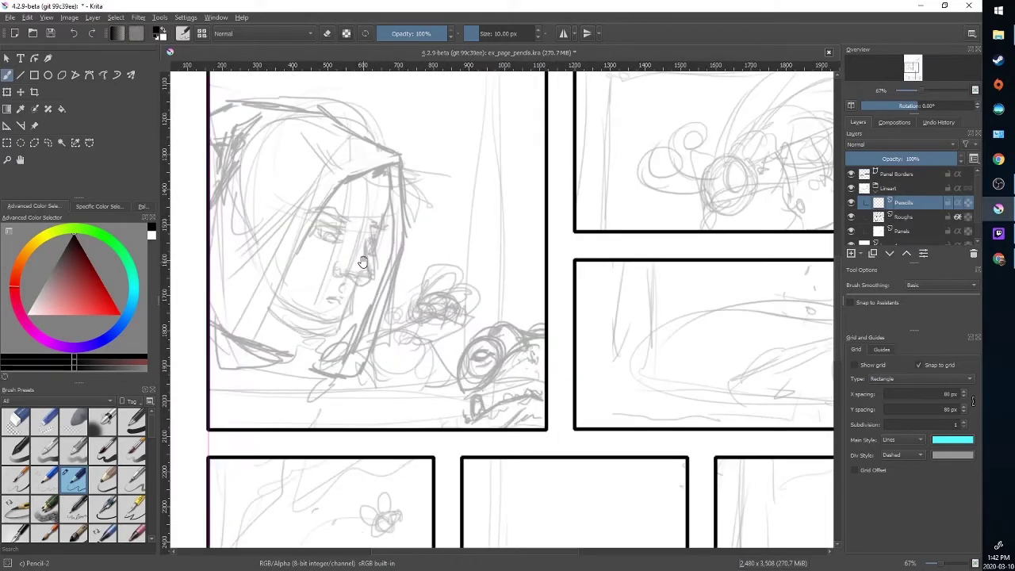
{"action": "left_click_drag", "start_coordinate": [414, 287], "coordinate": [465, 300]}
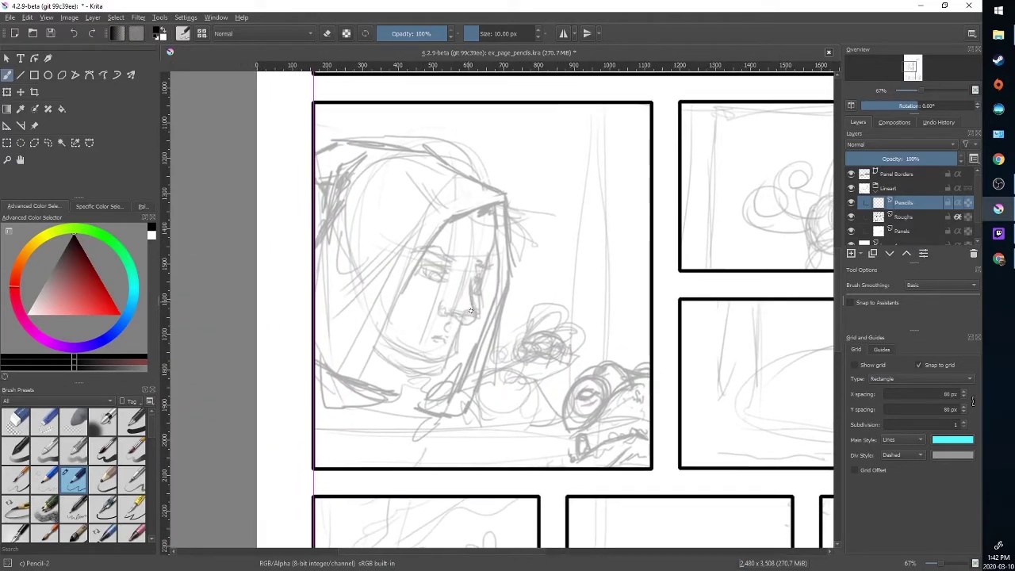
{"action": "left_click_drag", "start_coordinate": [532, 275], "coordinate": [490, 279]}
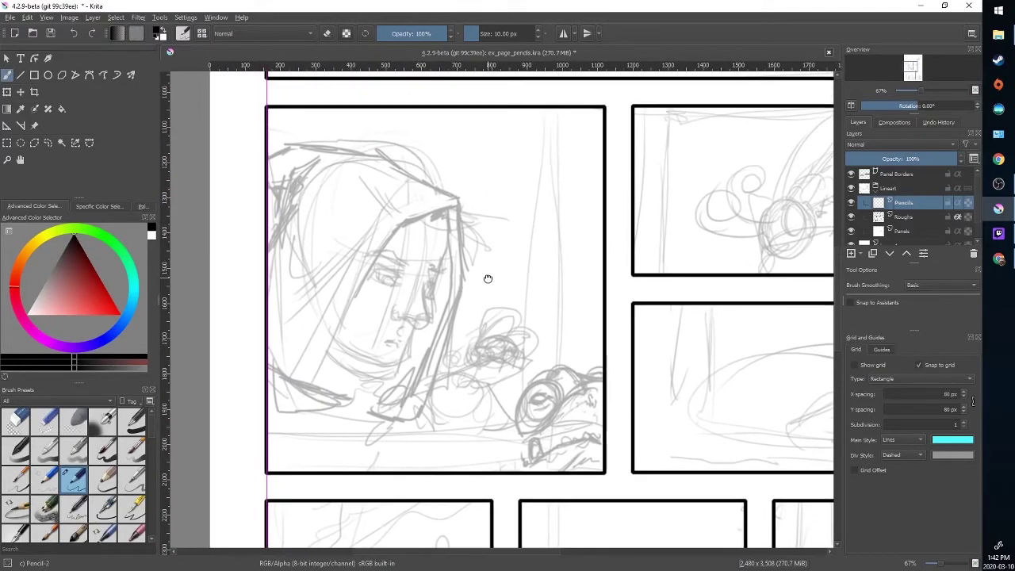
{"action": "left_click_drag", "start_coordinate": [535, 255], "coordinate": [553, 267]}
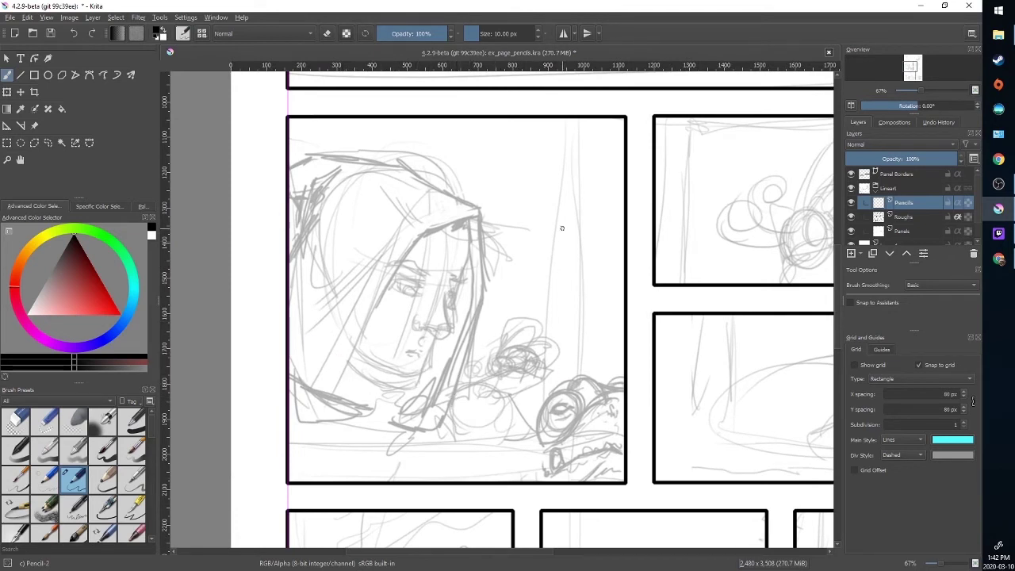
{"action": "mouse_move", "coordinate": [343, 411]}
{"action": "left_mouse_down"}
{"action": "mouse_move", "coordinate": [328, 400]}
{"action": "mouse_move", "coordinate": [340, 365]}
{"action": "mouse_move", "coordinate": [396, 262]}
{"action": "mouse_move", "coordinate": [431, 229]}
{"action": "mouse_move", "coordinate": [481, 209]}
{"action": "mouse_move", "coordinate": [485, 310]}
{"action": "mouse_move", "coordinate": [449, 408]}
{"action": "mouse_move", "coordinate": [403, 431]}
{"action": "left_mouse_up"}
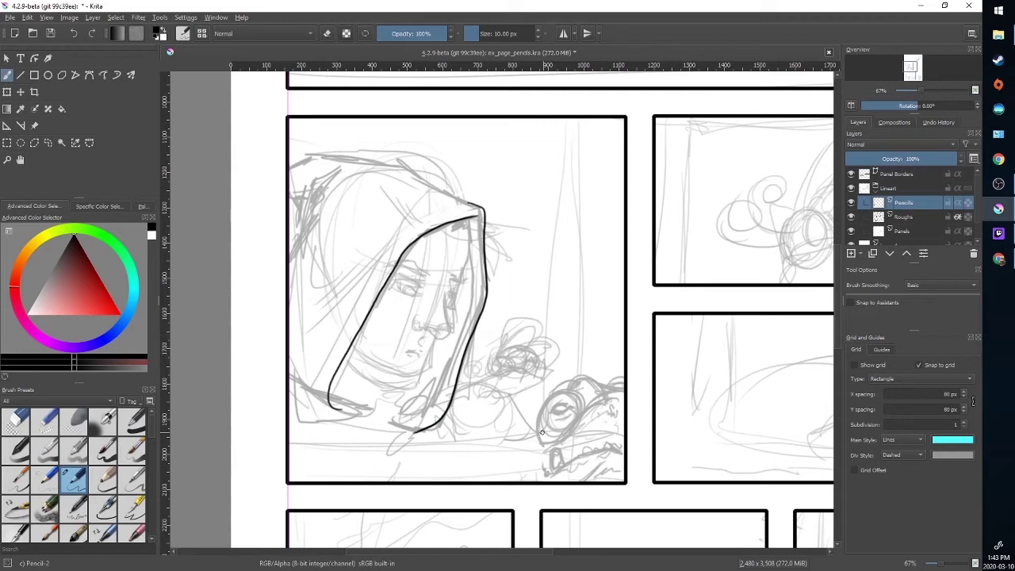
{"action": "mouse_move", "coordinate": [548, 445]}
{"action": "left_mouse_down"}
{"action": "mouse_move", "coordinate": [539, 415]}
{"action": "mouse_move", "coordinate": [549, 397]}
{"action": "mouse_move", "coordinate": [564, 388]}
{"action": "mouse_move", "coordinate": [582, 393]}
{"action": "mouse_move", "coordinate": [584, 405]}
{"action": "mouse_move", "coordinate": [590, 398]}
{"action": "mouse_move", "coordinate": [572, 383]}
{"action": "mouse_move", "coordinate": [584, 376]}
{"action": "mouse_move", "coordinate": [624, 389]}
{"action": "left_mouse_up"}
{"action": "mouse_move", "coordinate": [547, 413]}
{"action": "left_mouse_down"}
{"action": "mouse_move", "coordinate": [570, 404]}
{"action": "mouse_move", "coordinate": [555, 413]}
{"action": "mouse_move", "coordinate": [564, 411]}
{"action": "left_mouse_up"}
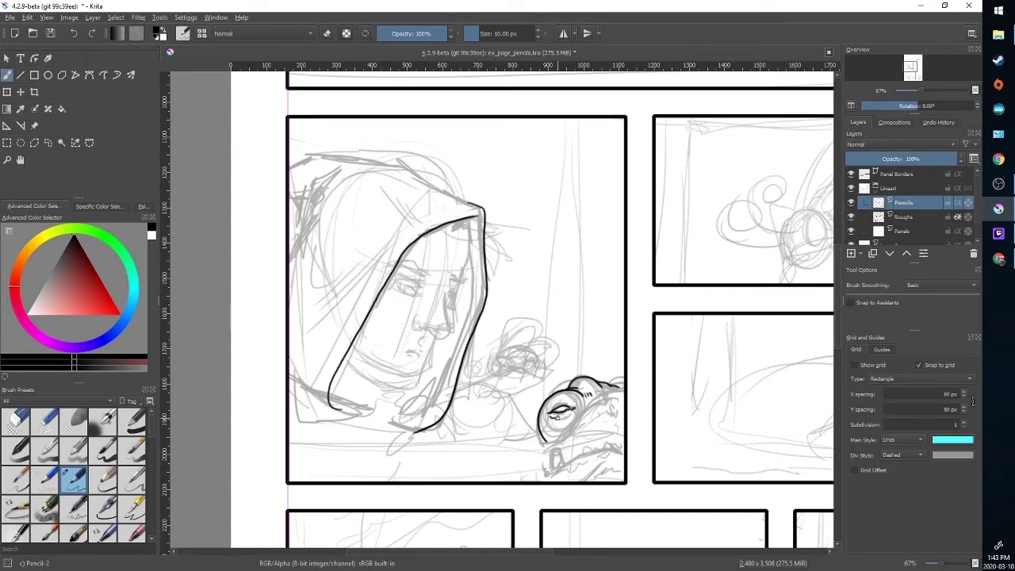
- Pencil the frog's lower eyelid and a jaw stroke, undoing and redoing to keep it
{"action": "left_click_drag", "start_coordinate": [549, 416], "coordinate": [569, 415]}
{"action": "left_click_drag", "start_coordinate": [585, 409], "coordinate": [548, 454]}
{"action": "key", "text": "ctrl+z"}
{"action": "key", "text": "ctrl+shift+z"}
{"action": "left_click", "coordinate": [75, 33]}
{"action": "left_click", "coordinate": [92, 35]}
{"action": "left_click", "coordinate": [92, 34]}
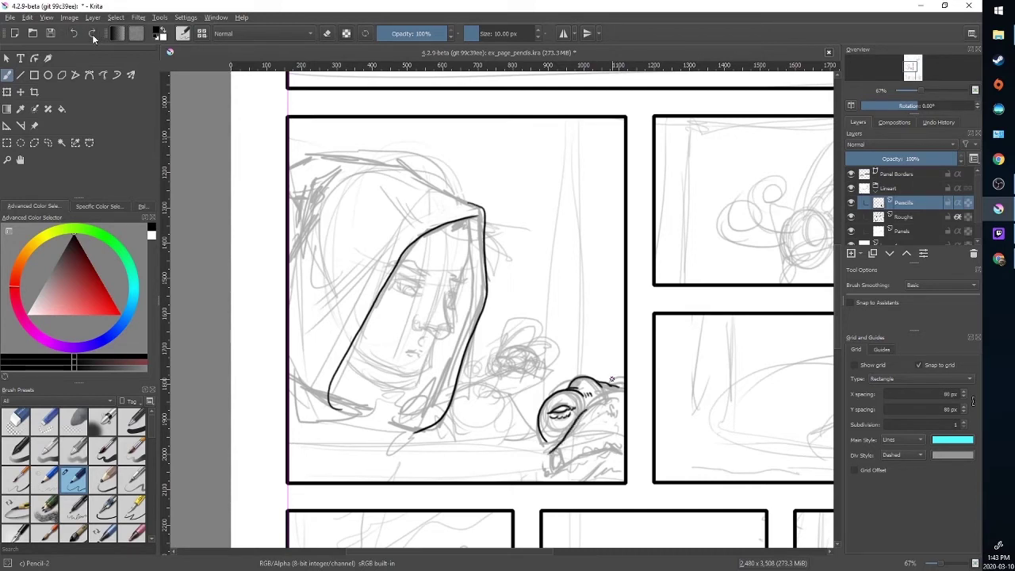
- Erase the bottom tip of the frog's outline, then pencil curves along its lower left and back
{"action": "left_click", "coordinate": [329, 37]}
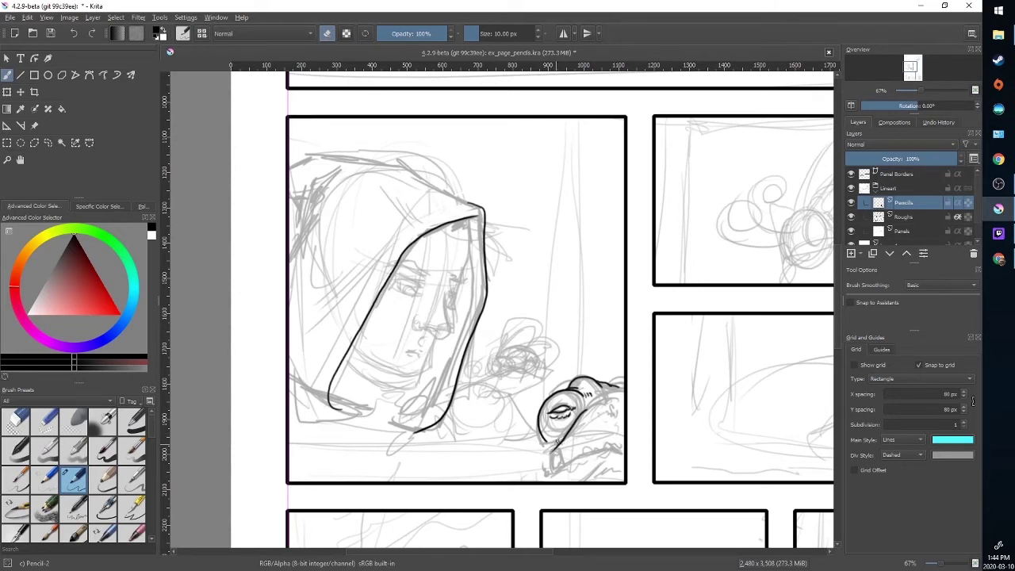
{"action": "left_click_drag", "start_coordinate": [553, 447], "coordinate": [557, 443]}
{"action": "key", "text": "e"}
{"action": "key", "text": "e"}
{"action": "key", "text": "e"}
{"action": "left_click_drag", "start_coordinate": [568, 431], "coordinate": [548, 454]}
{"action": "left_click_drag", "start_coordinate": [574, 424], "coordinate": [598, 406]}
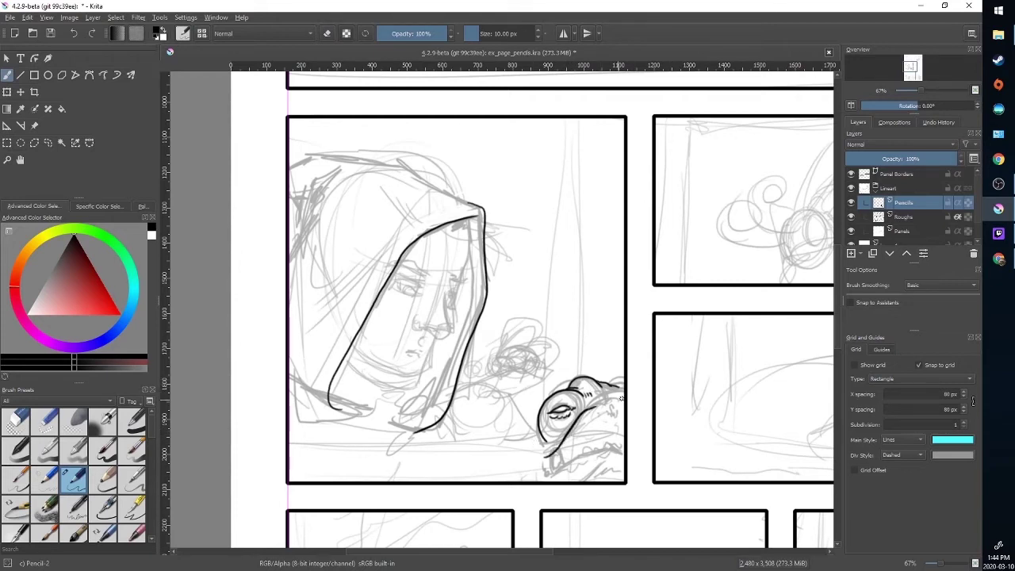
- Return to Pencil-2, undo trial curves near the hood, and rotate the canvas then reset it upright
{"action": "key", "text": "/"}
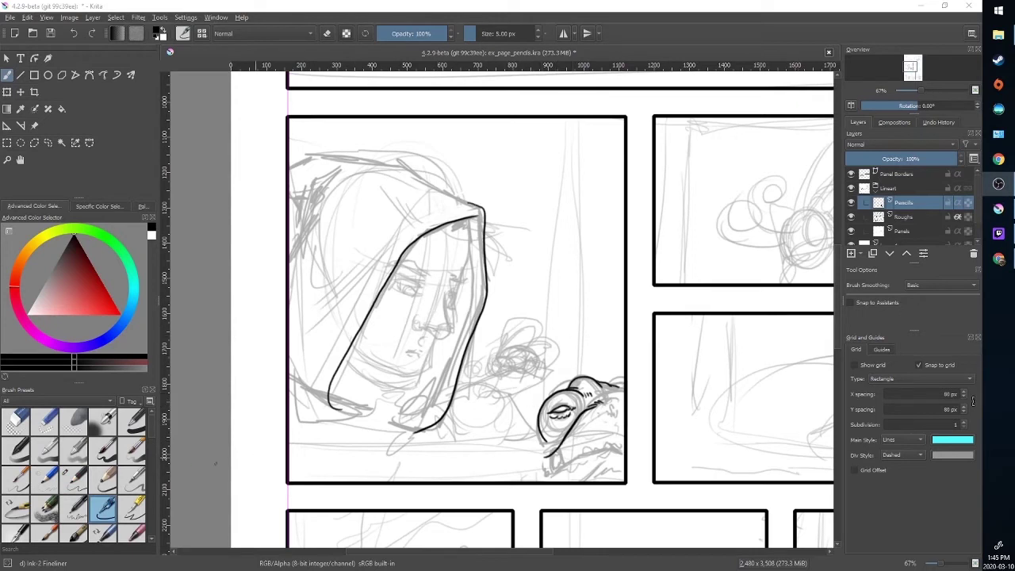
{"action": "key", "text": "/"}
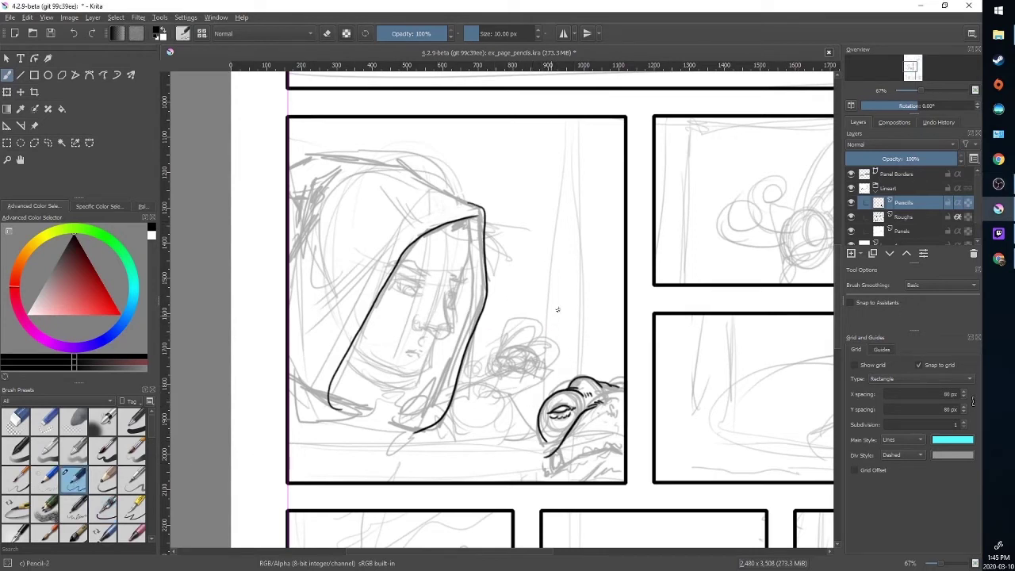
{"action": "mouse_move", "coordinate": [529, 294]}
{"action": "left_mouse_down"}
{"action": "mouse_move", "coordinate": [531, 275]}
{"action": "mouse_move", "coordinate": [544, 274]}
{"action": "mouse_move", "coordinate": [549, 293]}
{"action": "mouse_move", "coordinate": [527, 293]}
{"action": "mouse_move", "coordinate": [525, 282]}
{"action": "mouse_move", "coordinate": [533, 274]}
{"action": "mouse_move", "coordinate": [537, 292]}
{"action": "left_mouse_up"}
{"action": "mouse_move", "coordinate": [557, 345]}
{"action": "left_mouse_down"}
{"action": "mouse_move", "coordinate": [575, 315]}
{"action": "mouse_move", "coordinate": [608, 343]}
{"action": "mouse_move", "coordinate": [599, 354]}
{"action": "left_mouse_up"}
{"action": "key", "text": "ctrl+z"}
{"action": "key", "text": "ctrl+z"}
{"action": "key", "text": "ctrl+z"}
{"action": "key", "text": "ctrl+z"}
{"action": "key", "text": "ctrl+z"}
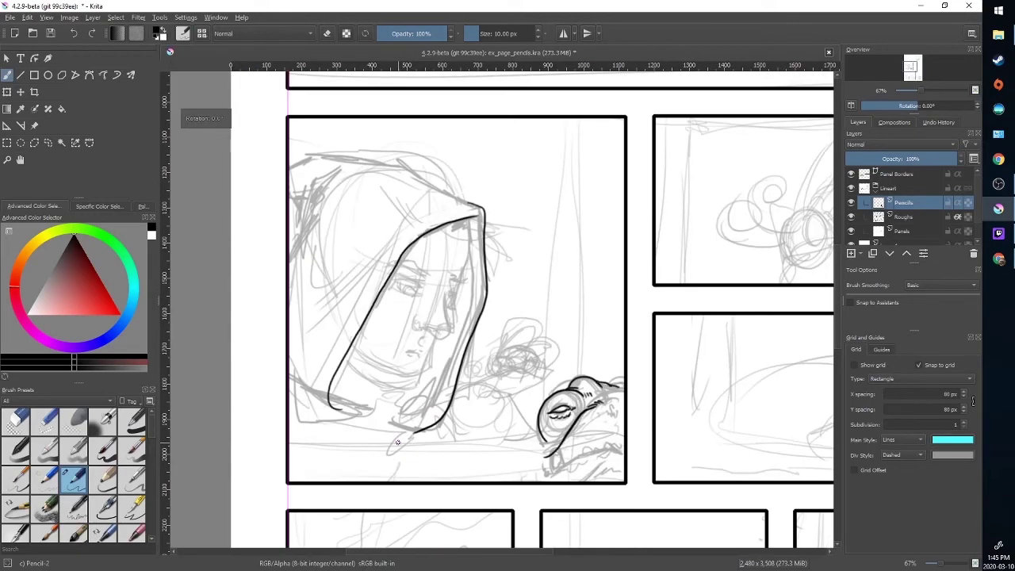
{"action": "mouse_move", "coordinate": [398, 442]}
{"action": "left_mouse_down"}
{"action": "mouse_move", "coordinate": [478, 477]}
{"action": "mouse_move", "coordinate": [565, 466]}
{"action": "mouse_move", "coordinate": [603, 444]}
{"action": "mouse_move", "coordinate": [673, 252]}
{"action": "mouse_move", "coordinate": [688, 270]}
{"action": "mouse_move", "coordinate": [720, 275]}
{"action": "mouse_move", "coordinate": [678, 296]}
{"action": "mouse_move", "coordinate": [641, 403]}
{"action": "mouse_move", "coordinate": [668, 378]}
{"action": "mouse_move", "coordinate": [653, 390]}
{"action": "mouse_move", "coordinate": [659, 352]}
{"action": "mouse_move", "coordinate": [648, 336]}
{"action": "mouse_move", "coordinate": [556, 410]}
{"action": "mouse_move", "coordinate": [442, 416]}
{"action": "mouse_move", "coordinate": [403, 429]}
{"action": "mouse_move", "coordinate": [438, 448]}
{"action": "mouse_move", "coordinate": [514, 462]}
{"action": "mouse_move", "coordinate": [591, 434]}
{"action": "mouse_move", "coordinate": [641, 373]}
{"action": "mouse_move", "coordinate": [589, 438]}
{"action": "mouse_move", "coordinate": [555, 453]}
{"action": "left_mouse_up"}
{"action": "key", "text": "6"}
{"action": "key", "text": "6"}
{"action": "key", "text": "6"}
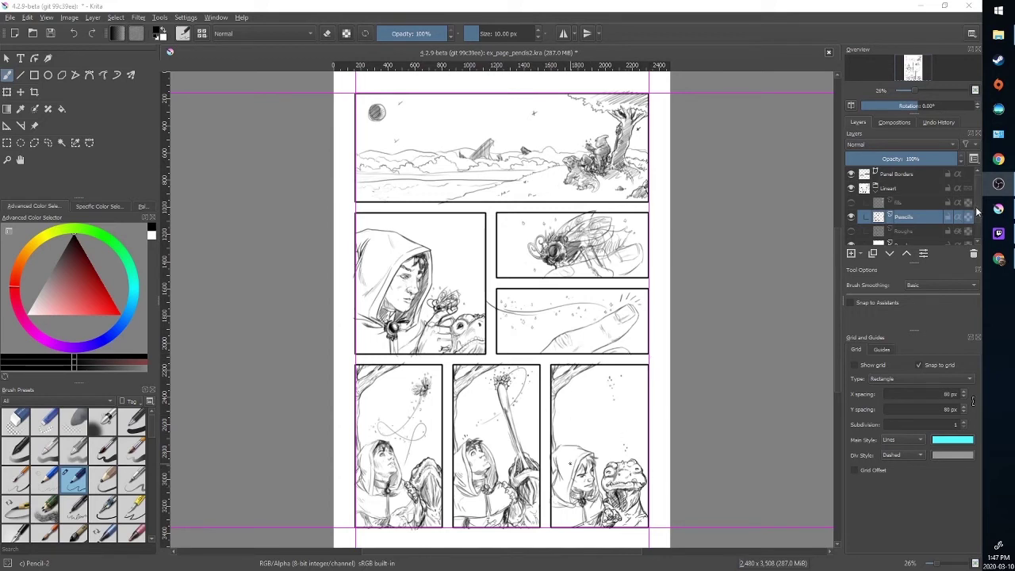
- Scroll to view the whole pencilled comic page in ex_page_pencils2.kra
{"action": "scroll", "coordinate": [976, 213], "scroll_direction": "down", "scroll_amount": 1}
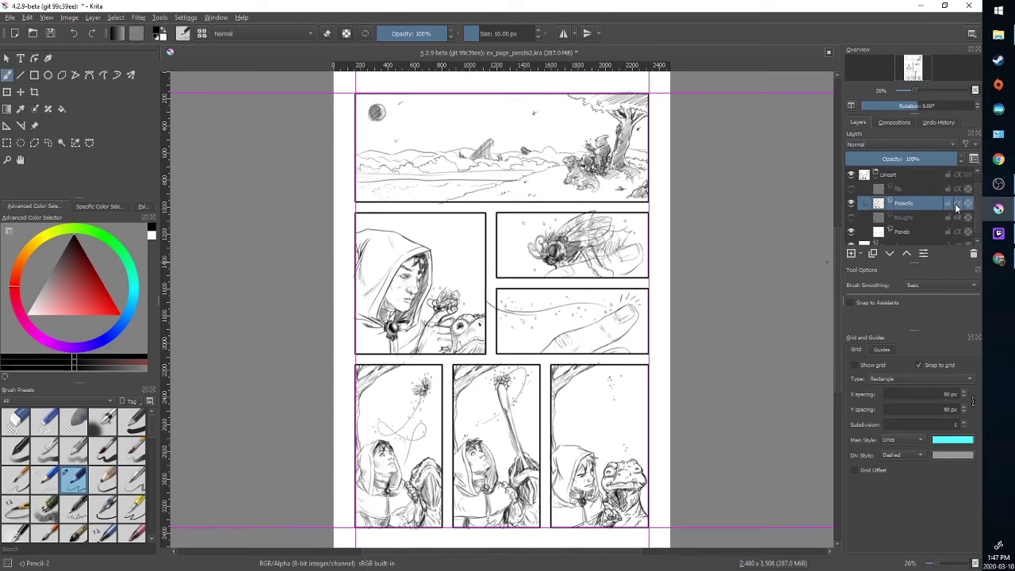
- Adjust the canvas scrollbars to bring the top landscape panel with the tree and figures into view
{"action": "mouse_move", "coordinate": [959, 208]}
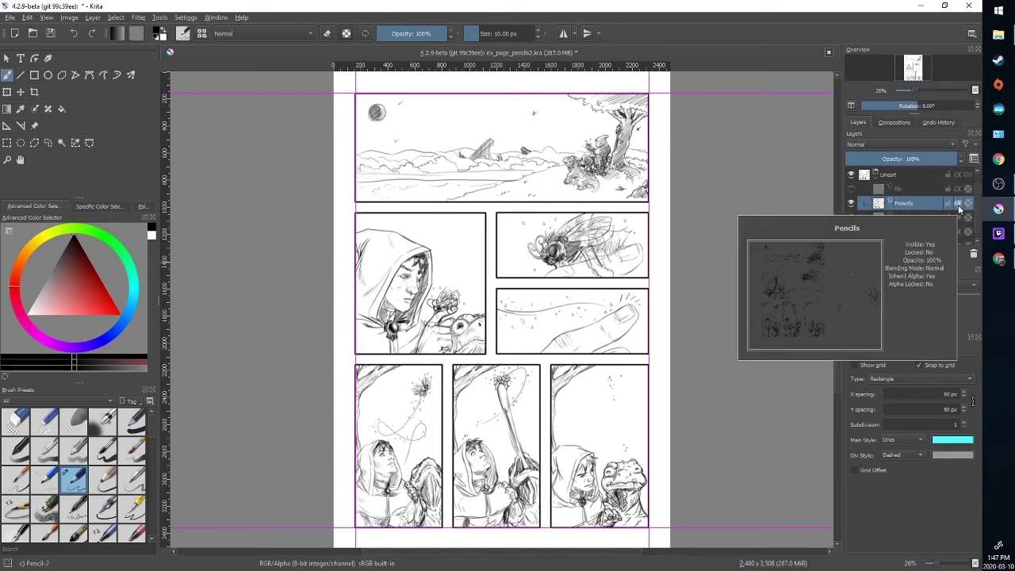
{"action": "left_click", "coordinate": [998, 184]}
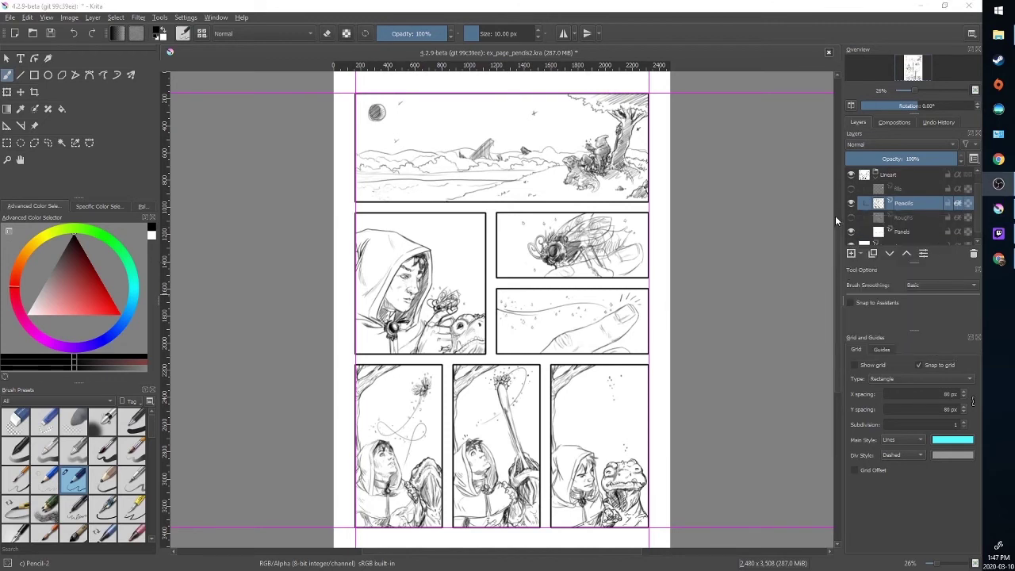
{"action": "left_click_drag", "start_coordinate": [834, 292], "coordinate": [835, 267]}
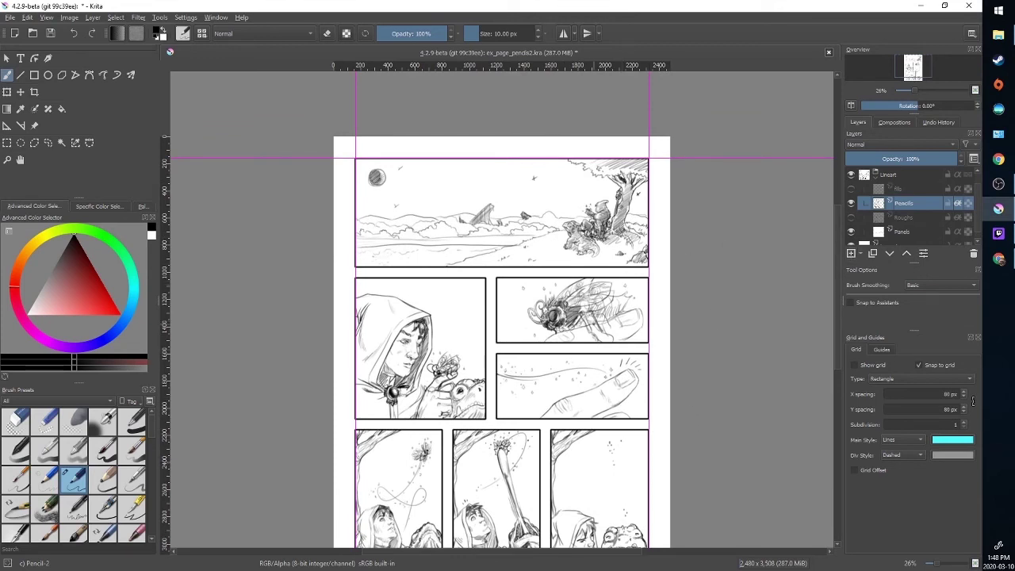
{"action": "left_click_drag", "start_coordinate": [836, 271], "coordinate": [837, 288]}
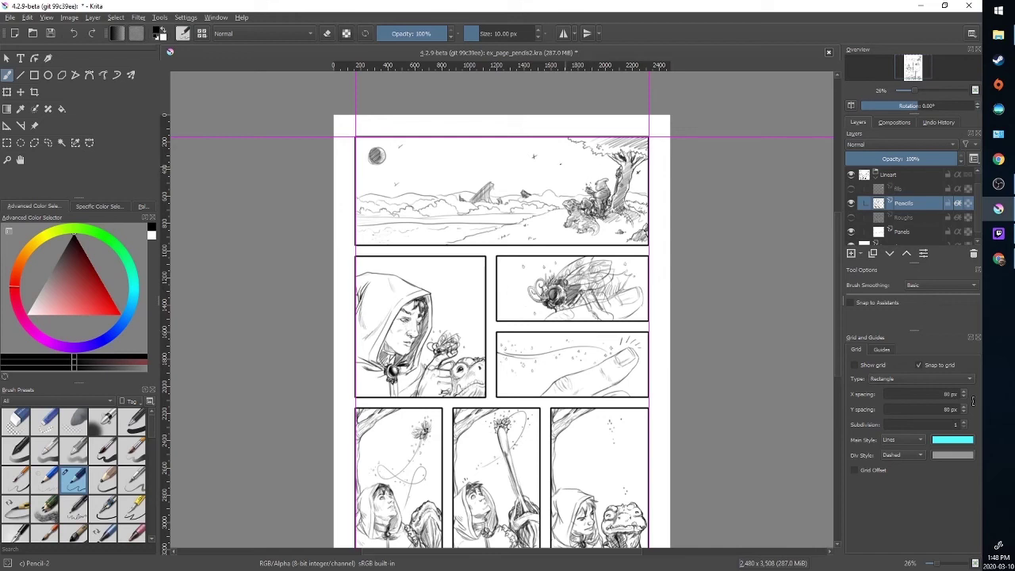
- Pan across the landscape panel and toggle the Ink layer on and off to compare it with the pencils
{"action": "scroll", "coordinate": [541, 216], "scroll_direction": "up", "scroll_amount": 3}
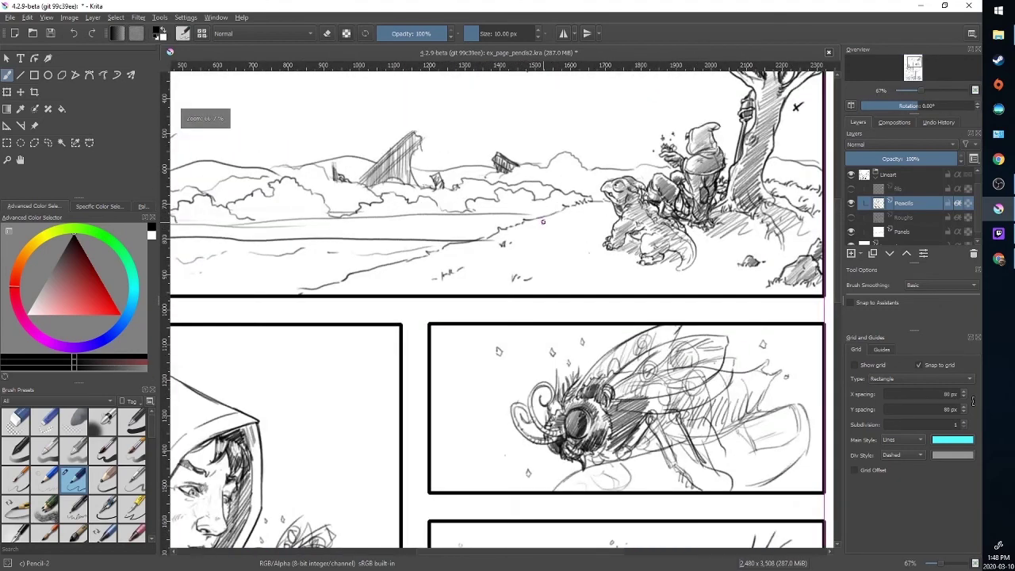
{"action": "left_click_drag", "start_coordinate": [538, 134], "coordinate": [492, 258]}
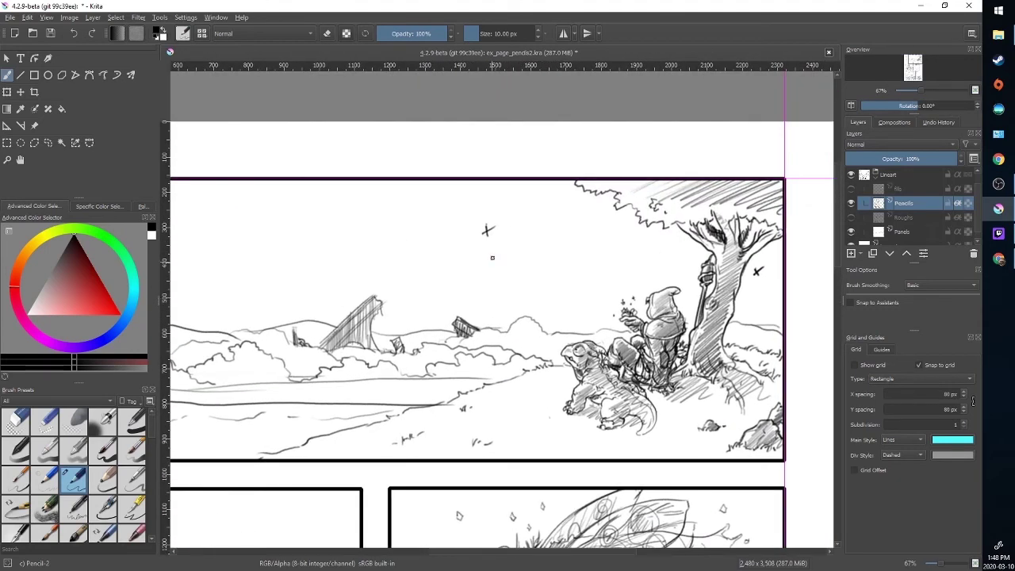
{"action": "left_click_drag", "start_coordinate": [375, 273], "coordinate": [694, 273]}
{"action": "left_click_drag", "start_coordinate": [611, 287], "coordinate": [180, 275]}
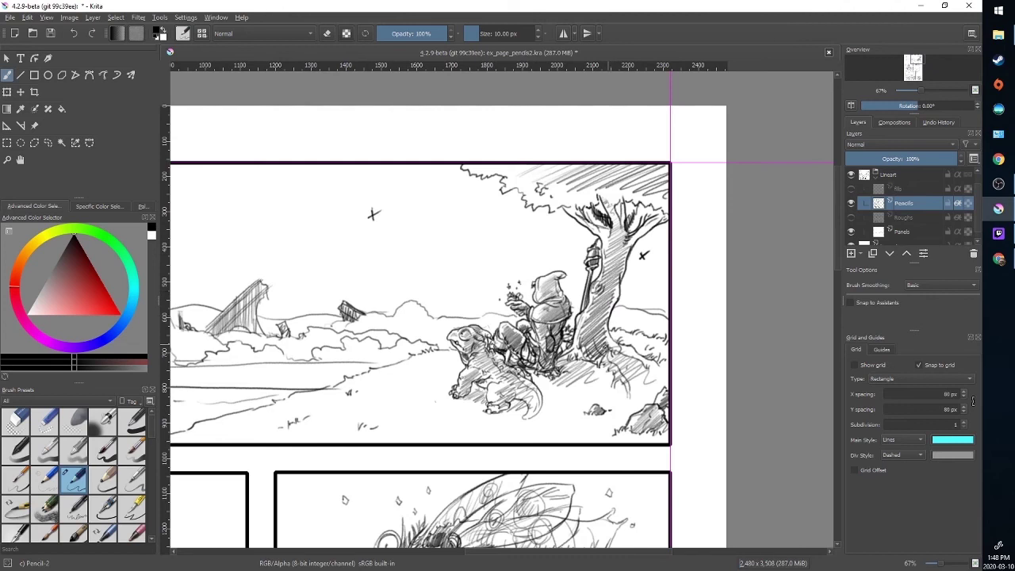
{"action": "left_click", "coordinate": [851, 189]}
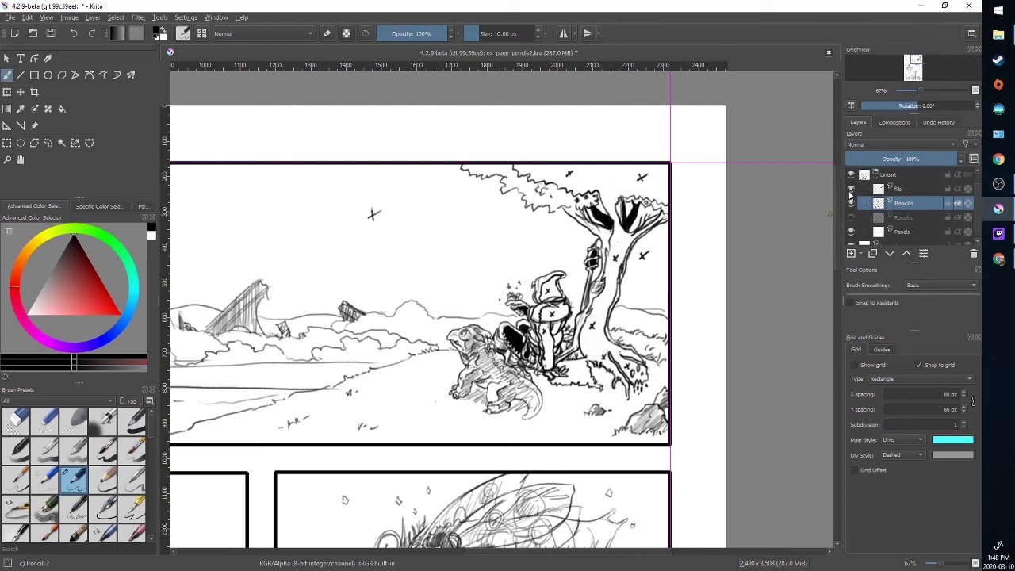
{"action": "left_click", "coordinate": [851, 189]}
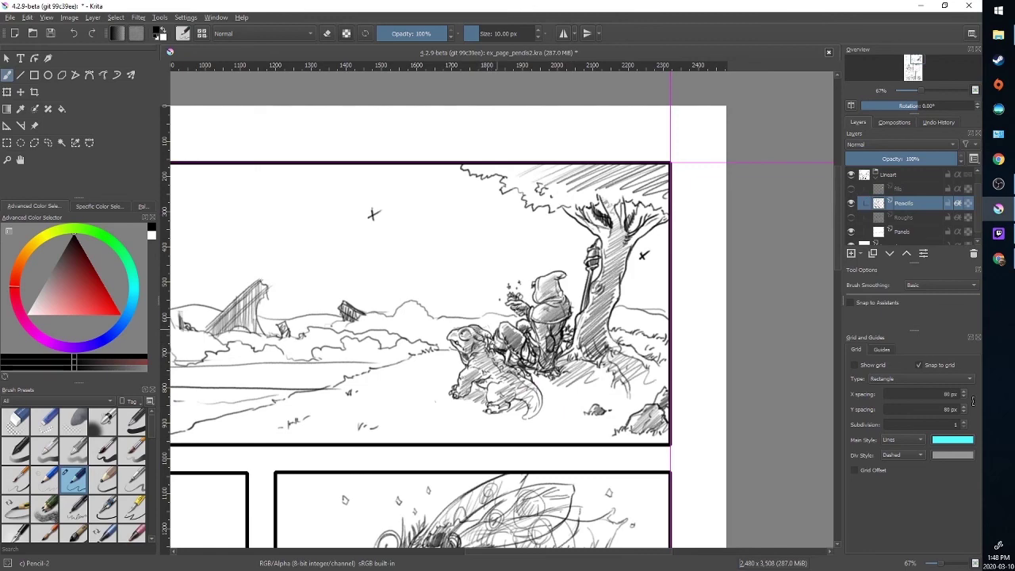
- Zoom out to 33% and pan up to the page's upper panels
{"action": "scroll", "coordinate": [365, 435], "scroll_direction": "down", "scroll_amount": 4}
{"action": "scroll", "coordinate": [366, 434], "scroll_direction": "up", "scroll_amount": 1}
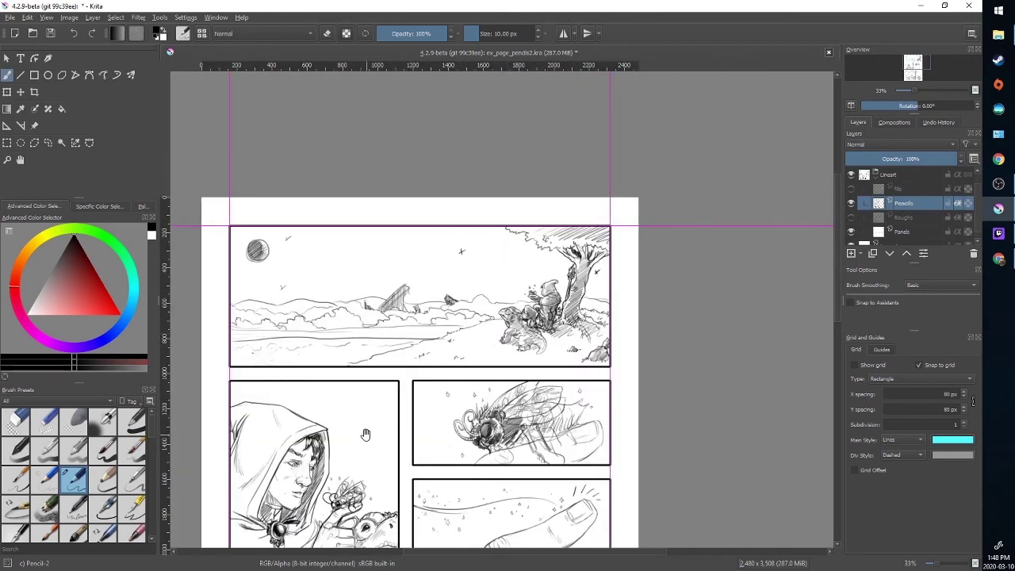
{"action": "left_click_drag", "start_coordinate": [365, 435], "coordinate": [417, 252]}
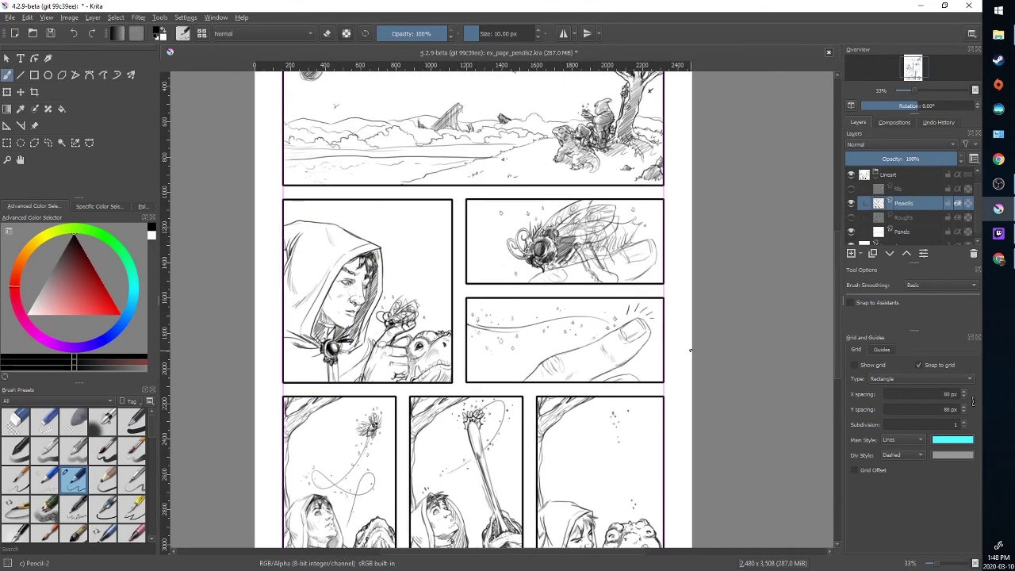